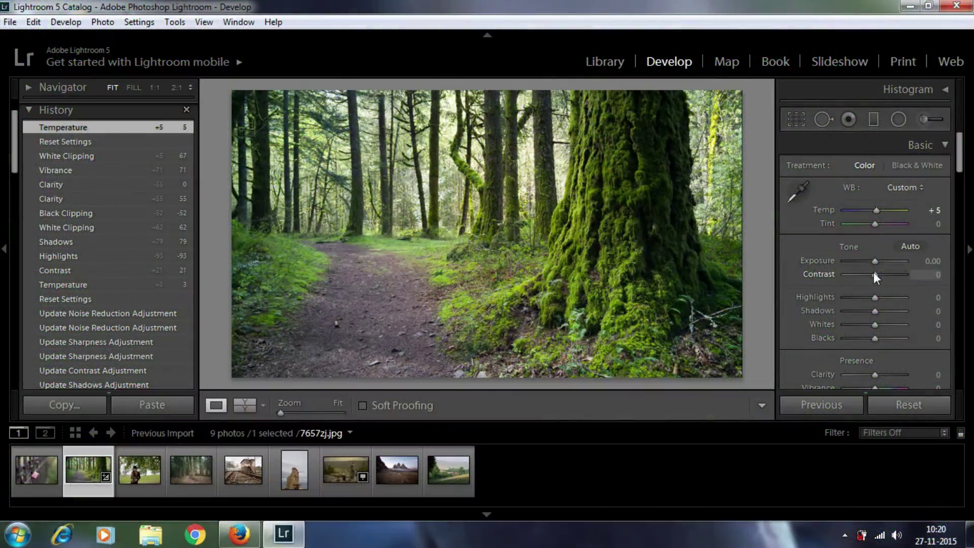
- Set Basic contrast +19, highlights -100, shadows +86, whites +62, blacks -31 and vibrance +55
{"action": "left_click_drag", "start_coordinate": [874, 273], "coordinate": [879, 275]}
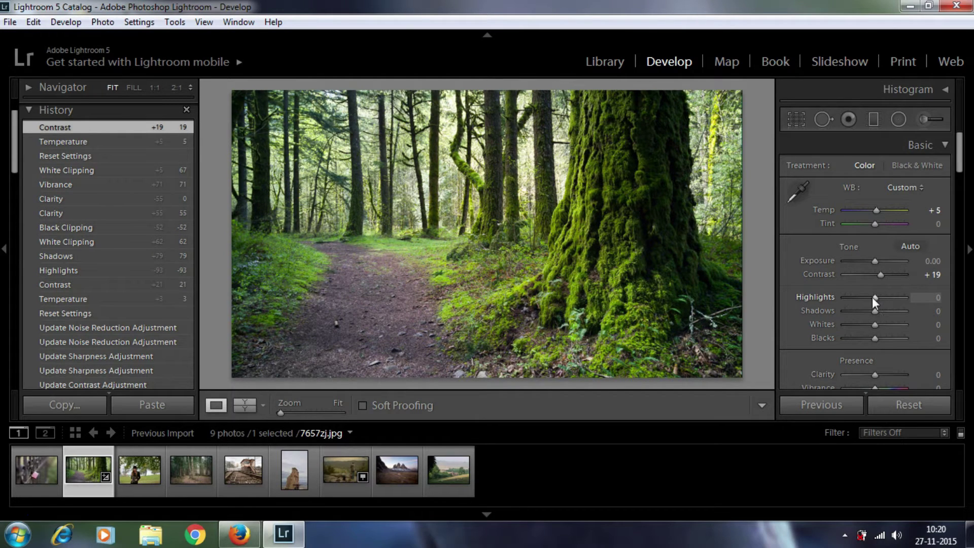
{"action": "mouse_move", "coordinate": [878, 299]}
{"action": "left_mouse_down"}
{"action": "mouse_move", "coordinate": [829, 294]}
{"action": "mouse_move", "coordinate": [907, 318]}
{"action": "left_mouse_up"}
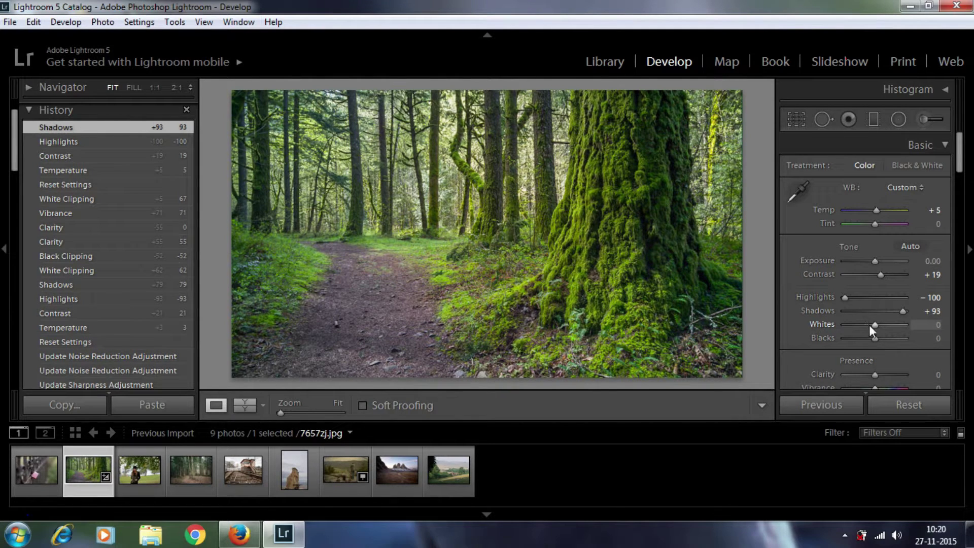
{"action": "mouse_move", "coordinate": [875, 325]}
{"action": "left_mouse_down"}
{"action": "mouse_move", "coordinate": [894, 330]}
{"action": "mouse_move", "coordinate": [897, 315]}
{"action": "left_mouse_up"}
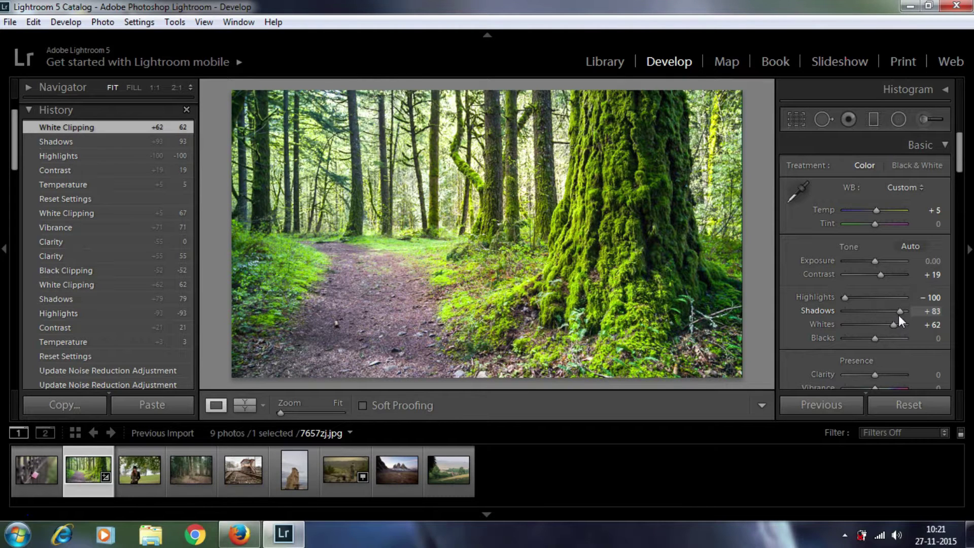
{"action": "left_click_drag", "start_coordinate": [875, 339], "coordinate": [862, 339]}
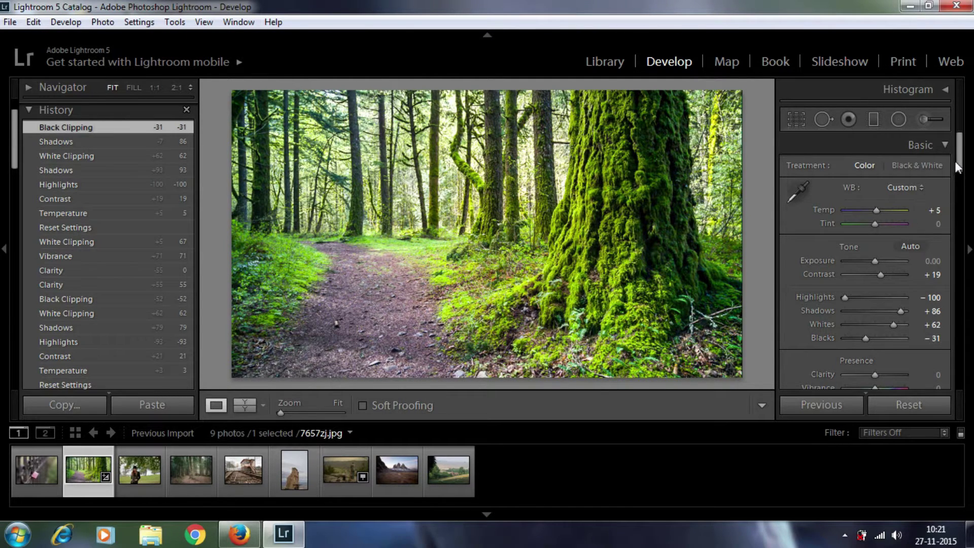
{"action": "scroll", "coordinate": [958, 167], "scroll_direction": "down", "scroll_amount": 4}
{"action": "mouse_move", "coordinate": [875, 185]}
{"action": "left_mouse_down"}
{"action": "mouse_move", "coordinate": [896, 184]}
{"action": "mouse_move", "coordinate": [890, 191]}
{"action": "left_mouse_up"}
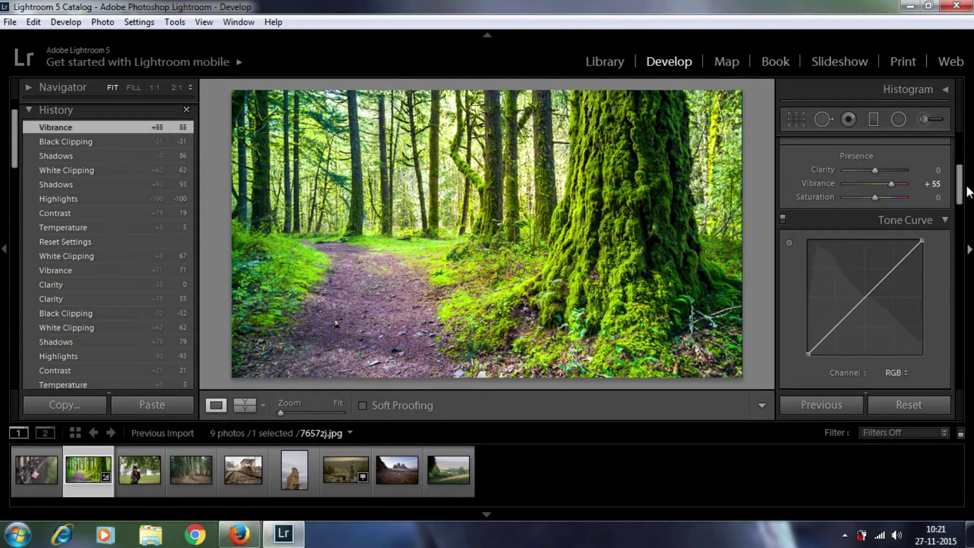
- Boost HSL green saturation to +78; split-tone highlights hue 197/sat 14, shadows hue 73/sat 31
{"action": "left_click_drag", "start_coordinate": [963, 184], "coordinate": [963, 228]}
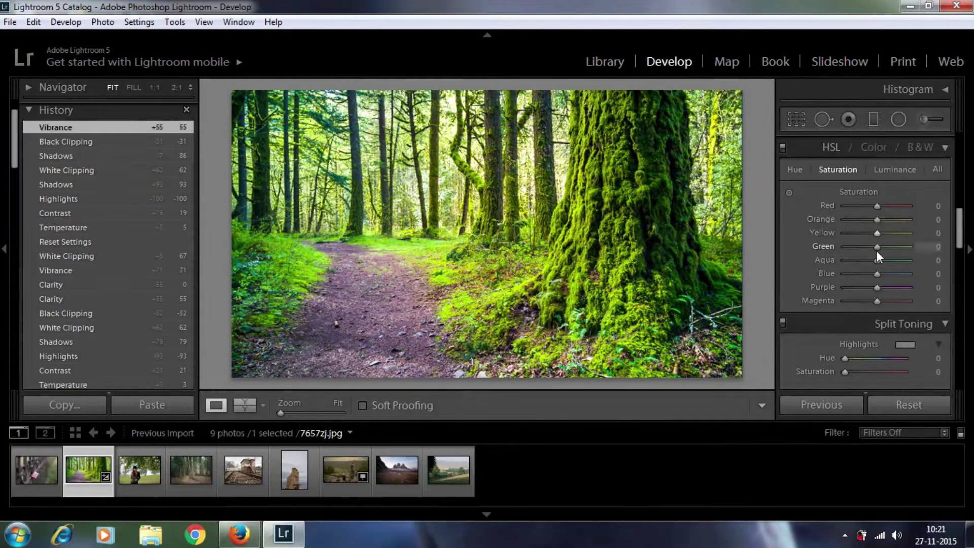
{"action": "left_click_drag", "start_coordinate": [877, 247], "coordinate": [902, 252]}
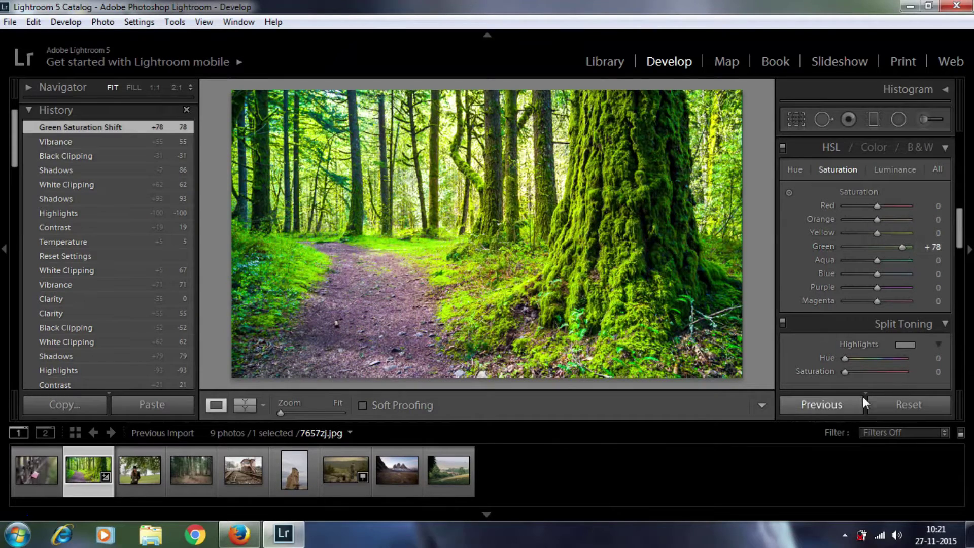
{"action": "scroll", "coordinate": [964, 239], "scroll_direction": "down", "scroll_amount": 3}
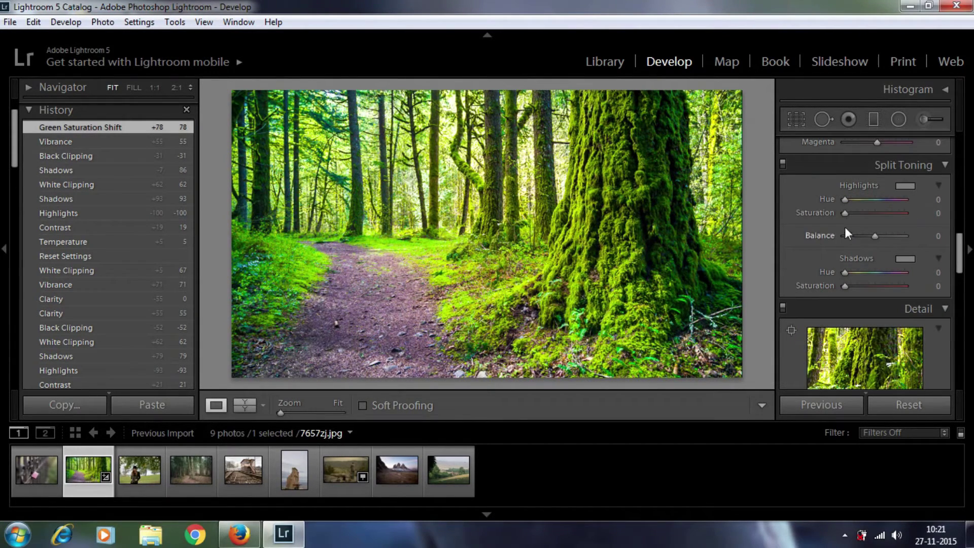
{"action": "left_click_drag", "start_coordinate": [846, 214], "coordinate": [878, 201]}
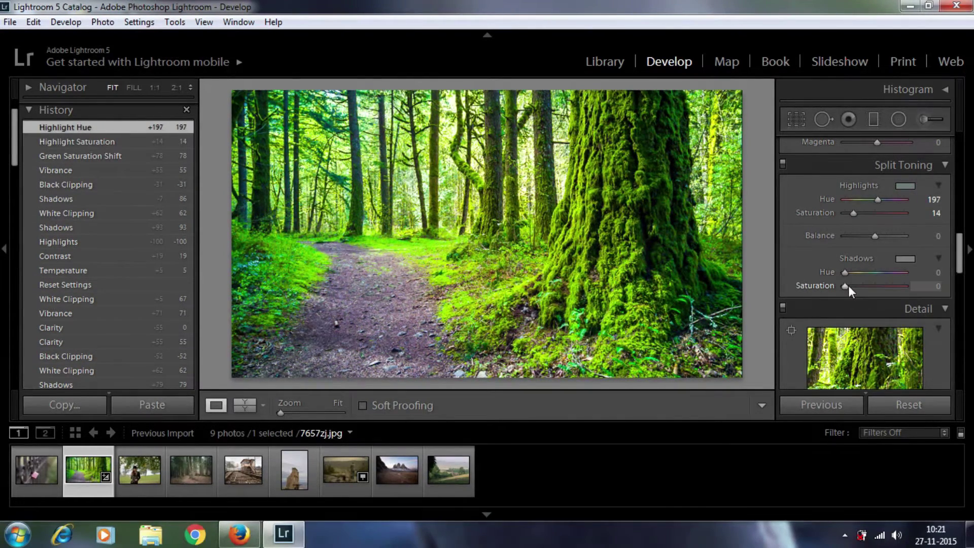
{"action": "left_click_drag", "start_coordinate": [853, 292], "coordinate": [859, 275]}
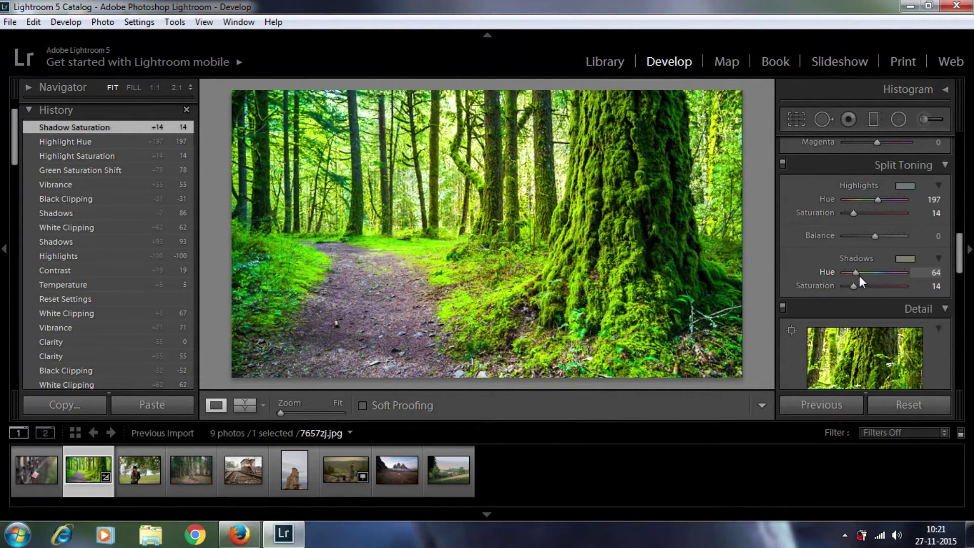
{"action": "left_click_drag", "start_coordinate": [860, 276], "coordinate": [863, 289]}
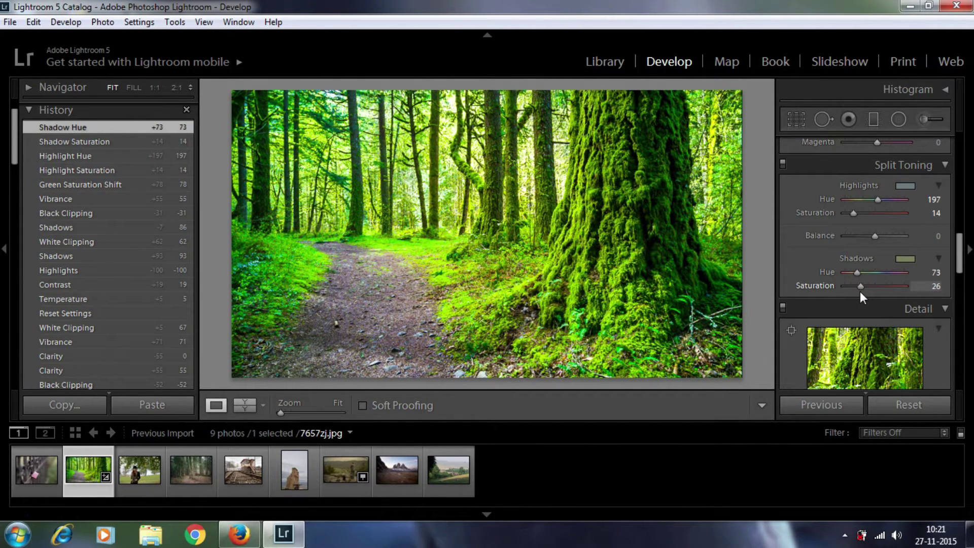
{"action": "left_click_drag", "start_coordinate": [860, 291], "coordinate": [863, 292]}
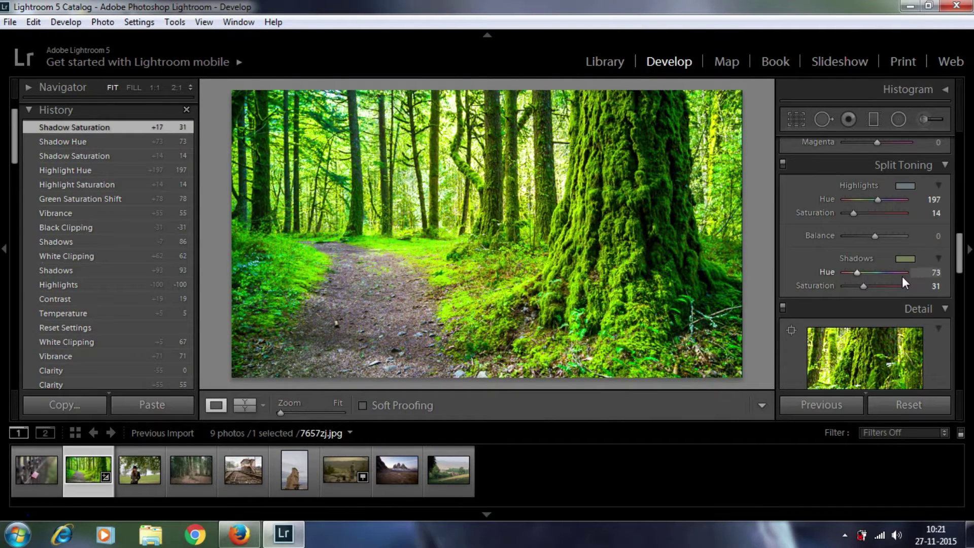
- Raise the forest photo's Clarity to +93 and select the Adjustment Brush
{"action": "scroll", "coordinate": [911, 263], "scroll_direction": "up", "scroll_amount": 3}
{"action": "scroll", "coordinate": [924, 294], "scroll_direction": "up", "scroll_amount": 2}
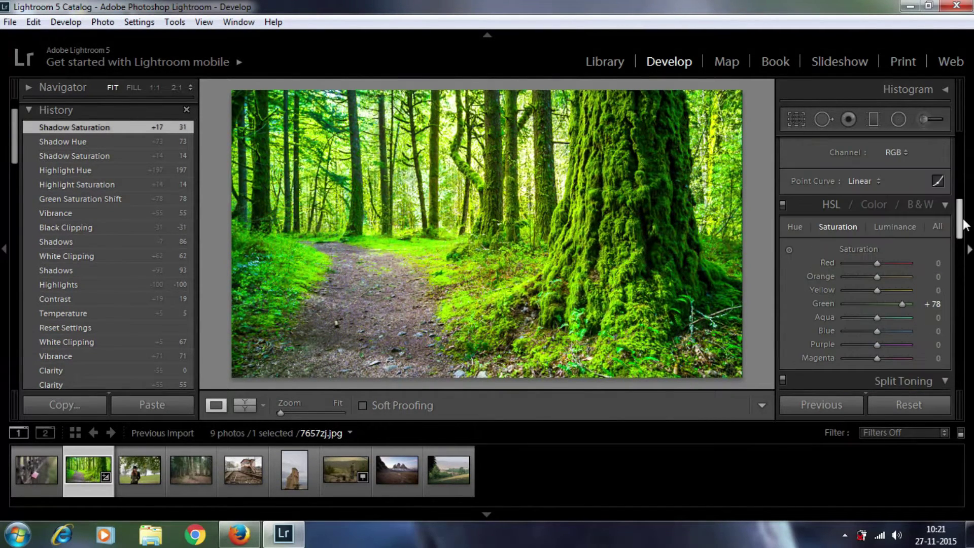
{"action": "mouse_move", "coordinate": [960, 213]}
{"action": "left_mouse_down"}
{"action": "mouse_move", "coordinate": [959, 157]}
{"action": "mouse_move", "coordinate": [950, 168]}
{"action": "left_mouse_up"}
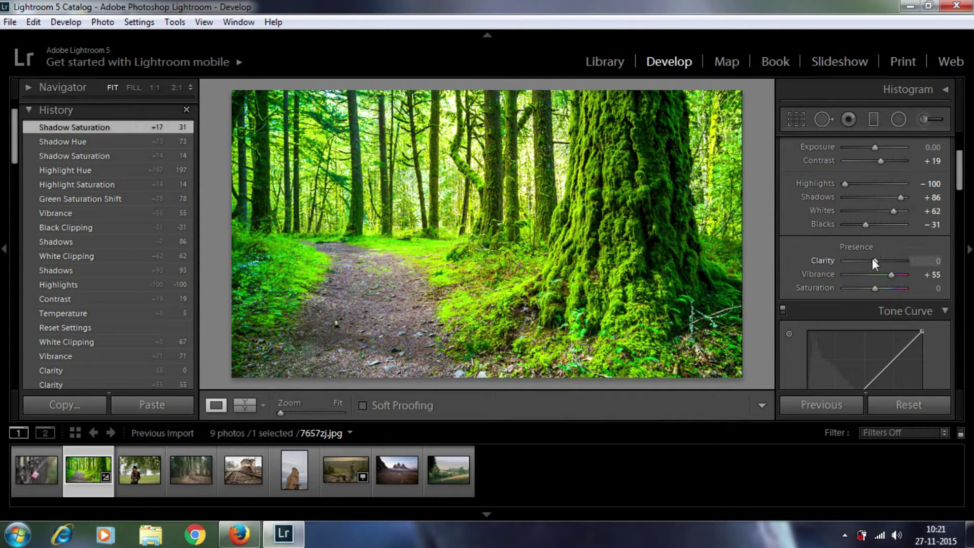
{"action": "left_click_drag", "start_coordinate": [875, 260], "coordinate": [904, 266]}
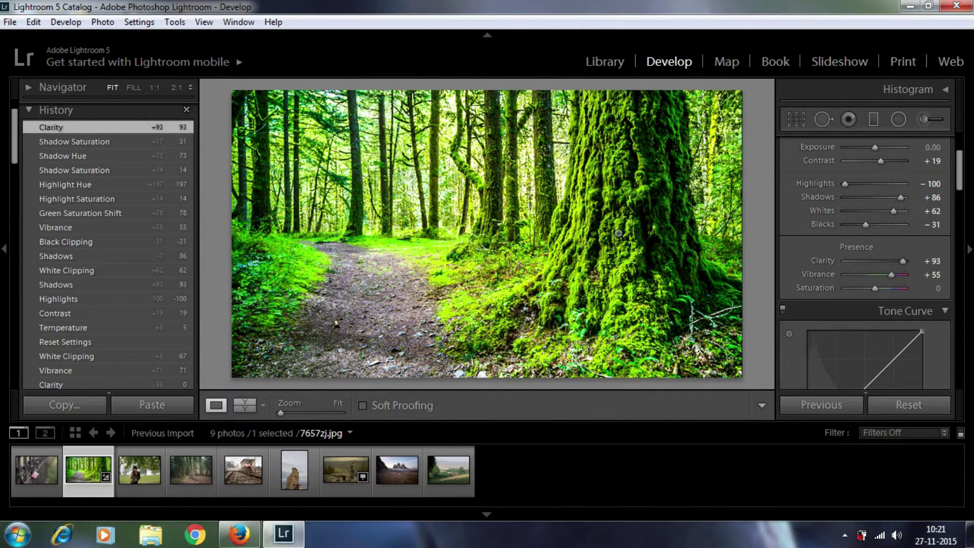
{"action": "left_click", "coordinate": [924, 119]}
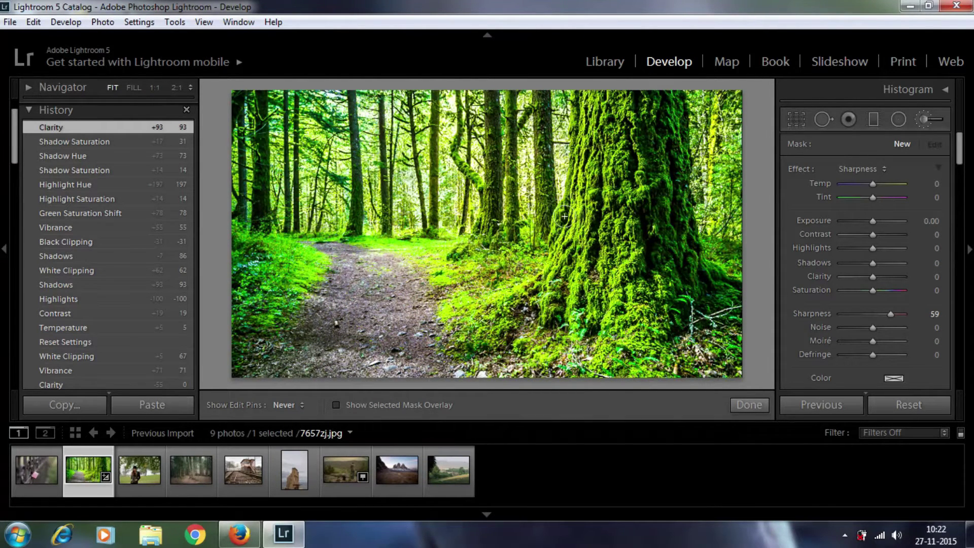
- Paint Sharpness 59 brush strokes onto the mossy trunk and surrounding photo, then finish
{"action": "left_click_drag", "start_coordinate": [564, 217], "coordinate": [563, 224]}
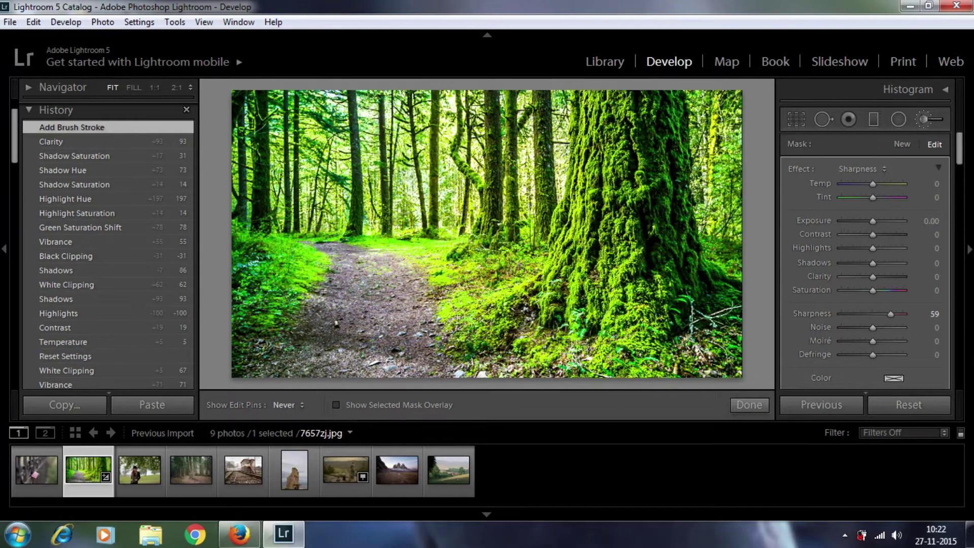
{"action": "left_click_drag", "start_coordinate": [457, 317], "coordinate": [251, 324]}
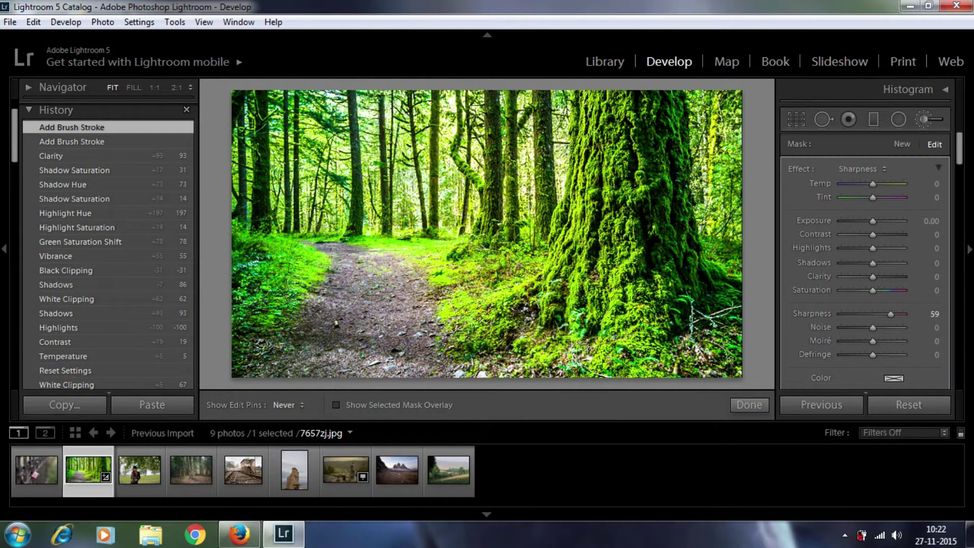
{"action": "mouse_move", "coordinate": [296, 283]}
{"action": "left_mouse_down"}
{"action": "mouse_move", "coordinate": [469, 350]}
{"action": "mouse_move", "coordinate": [660, 365]}
{"action": "left_mouse_up"}
{"action": "left_click", "coordinate": [749, 404]}
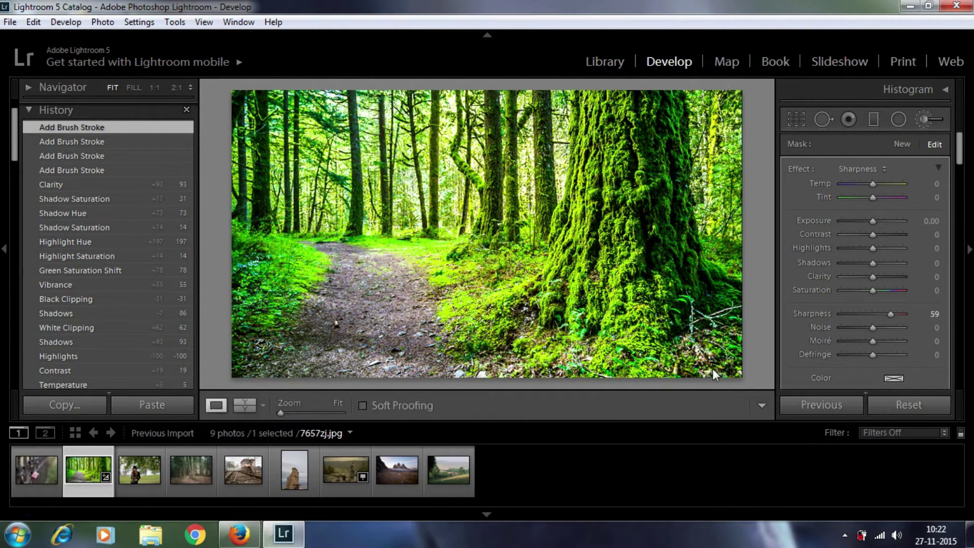
- Raise overall vibrance to +67 and reselect the Adjustment Brush
{"action": "left_click_drag", "start_coordinate": [960, 160], "coordinate": [959, 181]}
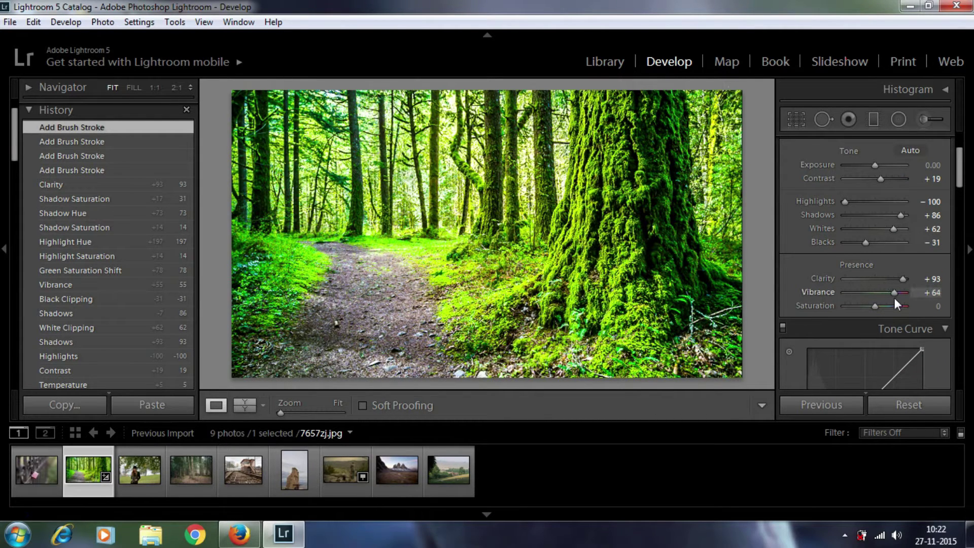
{"action": "left_click_drag", "start_coordinate": [896, 299], "coordinate": [895, 300]}
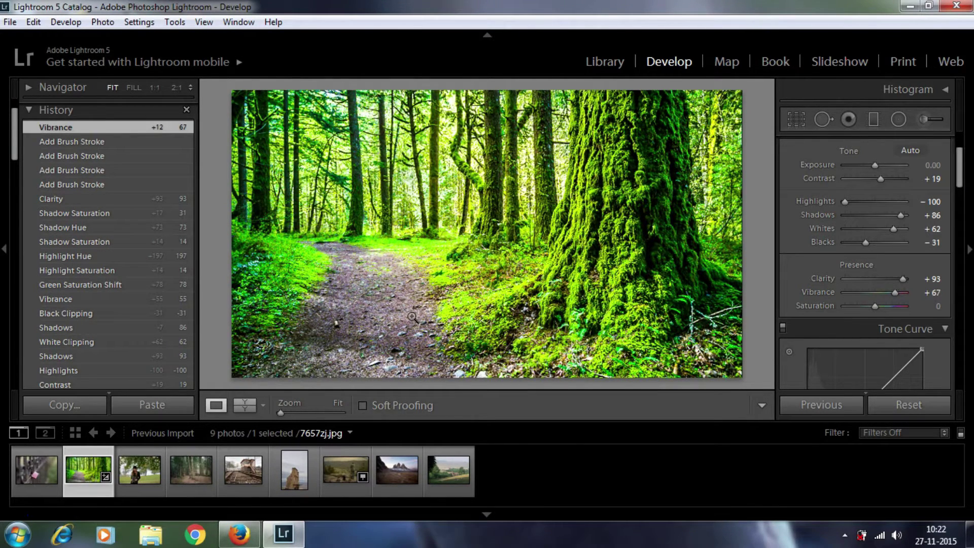
{"action": "left_click", "coordinate": [926, 120]}
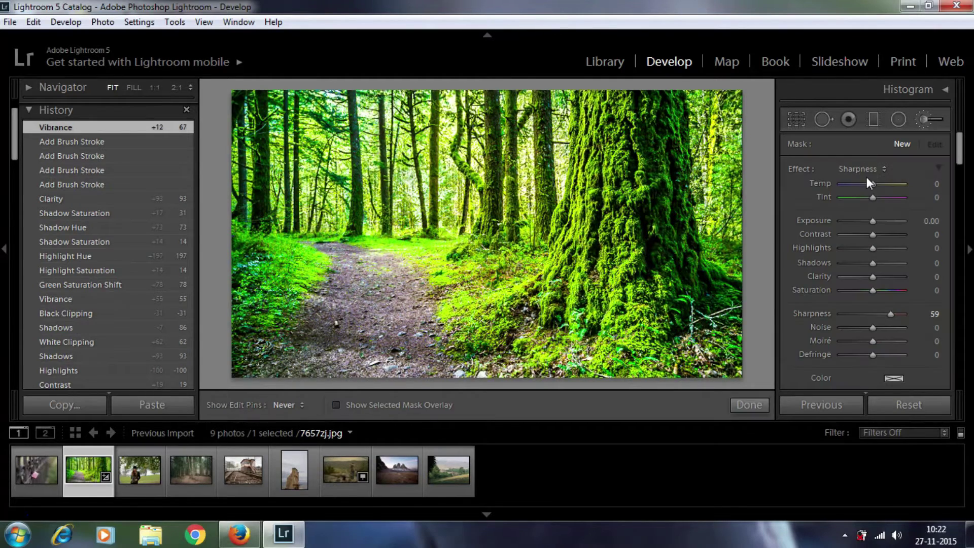
- Choose the Color brush preset, paint a stroke on the trail and warm it to Temp +45
{"action": "left_click", "coordinate": [862, 169]}
{"action": "left_click", "coordinate": [763, 376]}
{"action": "left_click_drag", "start_coordinate": [377, 309], "coordinate": [428, 386]}
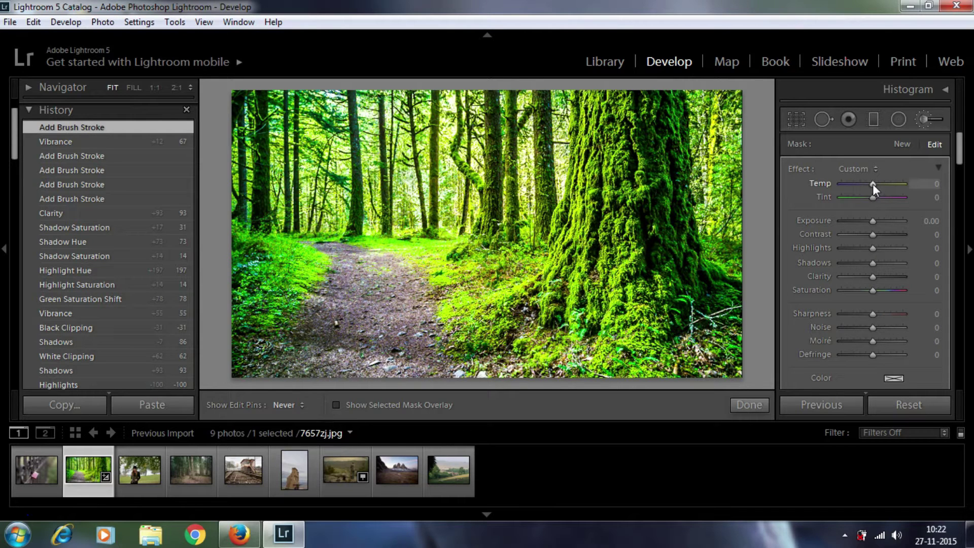
{"action": "left_click_drag", "start_coordinate": [873, 184], "coordinate": [887, 187]}
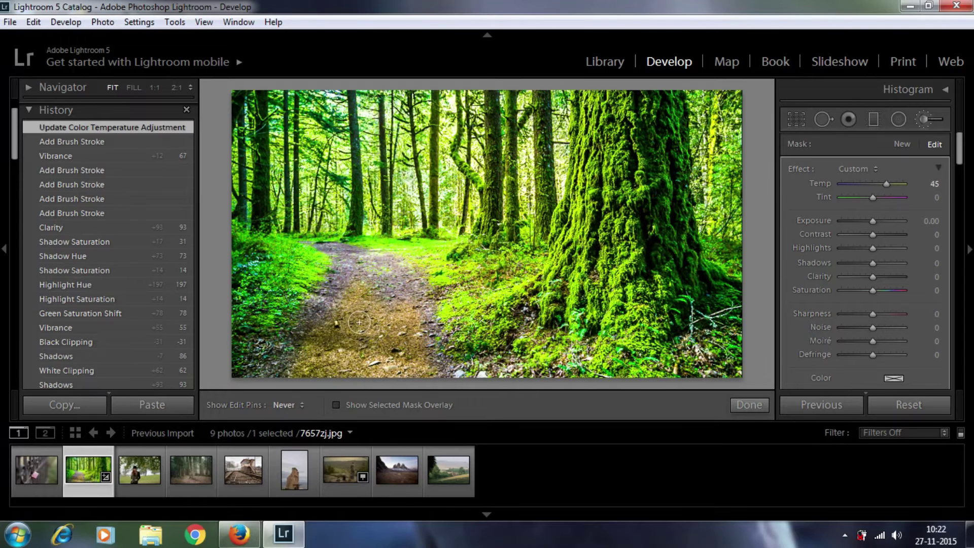
- Paint several more warming strokes and dabs along the dirt trail
{"action": "left_click_drag", "start_coordinate": [360, 323], "coordinate": [360, 344]}
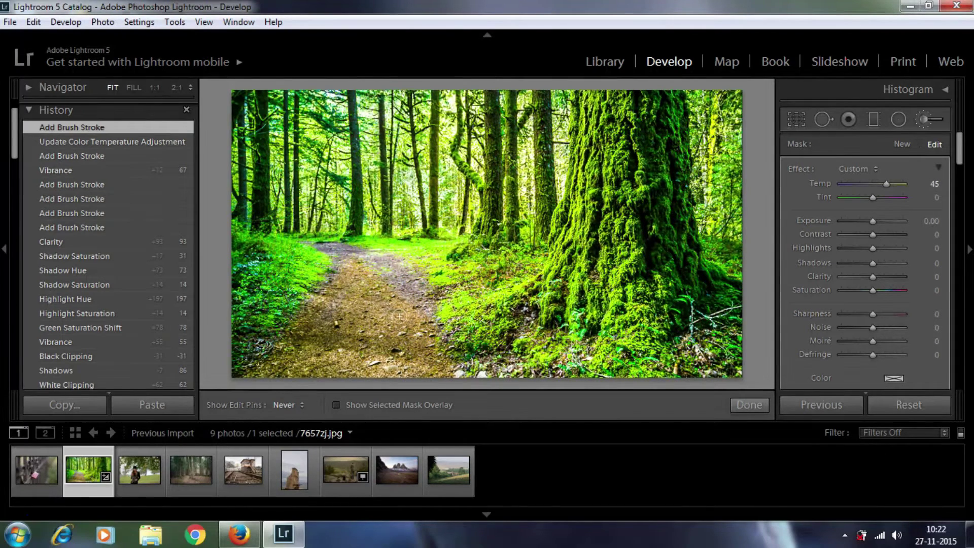
{"action": "left_click_drag", "start_coordinate": [384, 271], "coordinate": [390, 369]}
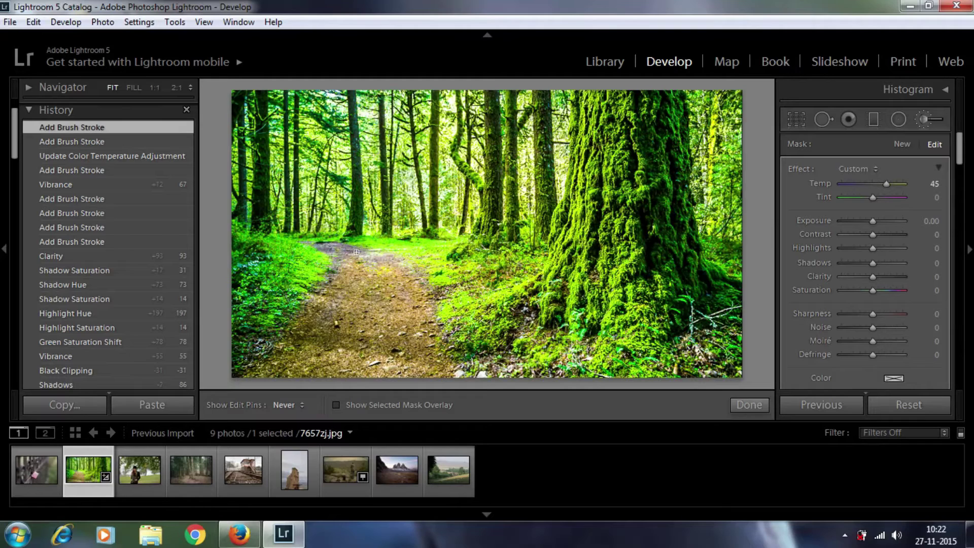
{"action": "left_click_drag", "start_coordinate": [408, 278], "coordinate": [349, 259]}
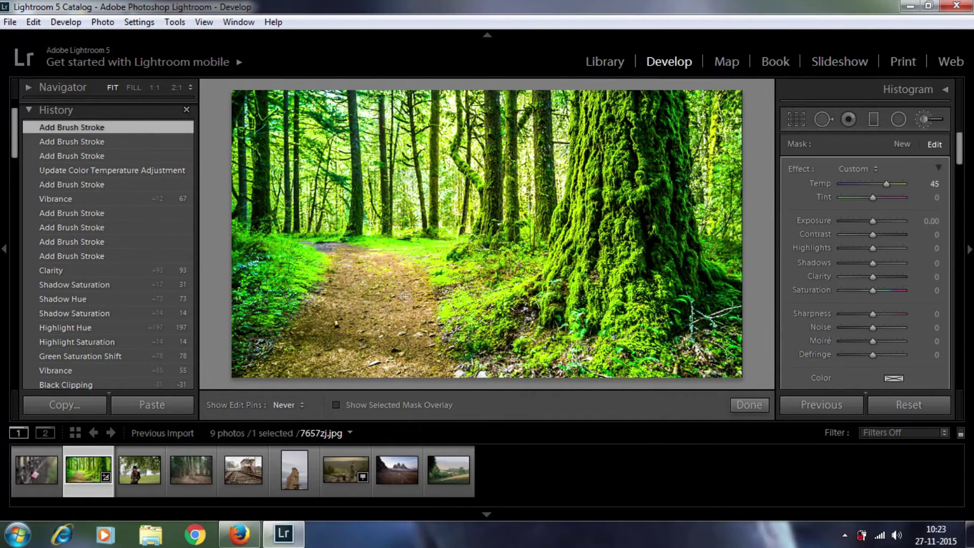
{"action": "left_click_drag", "start_coordinate": [405, 296], "coordinate": [502, 376]}
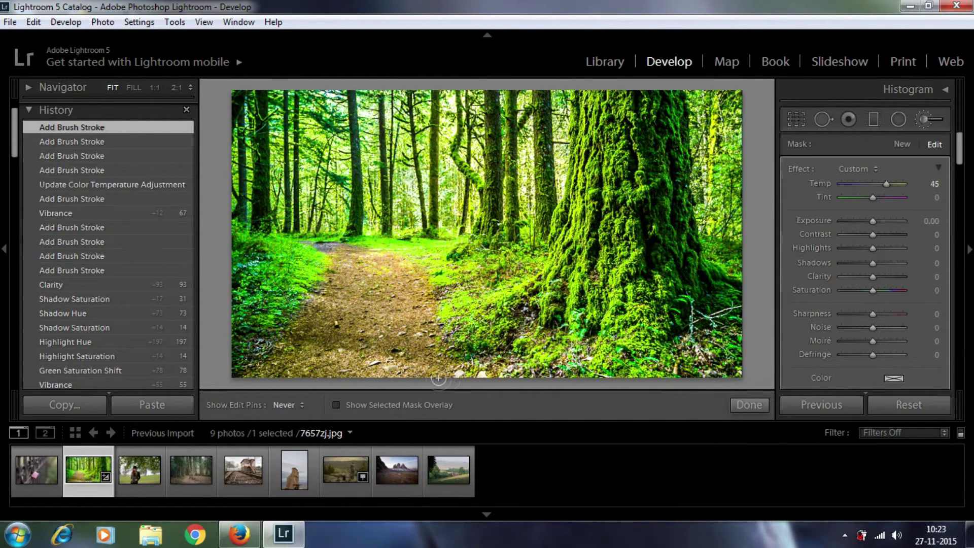
{"action": "left_click_drag", "start_coordinate": [439, 378], "coordinate": [391, 324]}
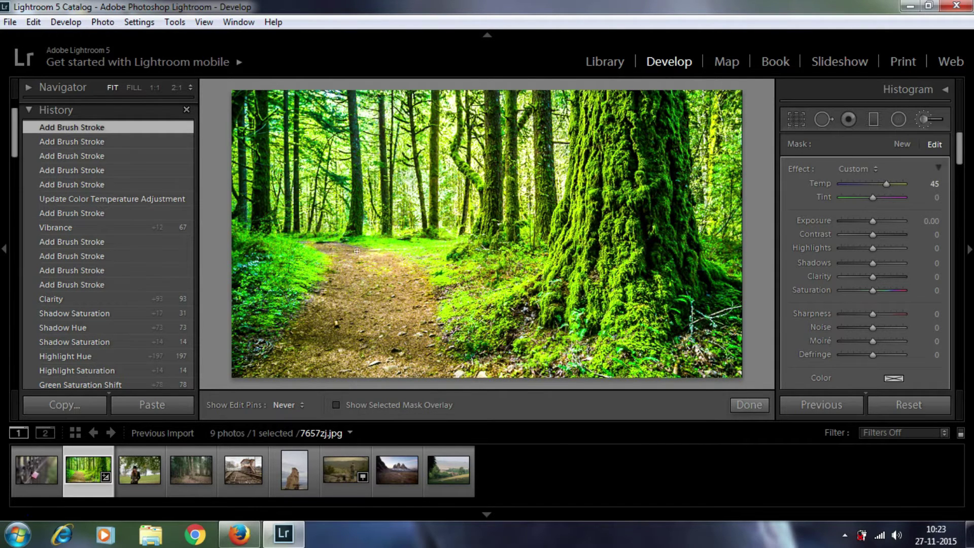
{"action": "left_click_drag", "start_coordinate": [357, 251], "coordinate": [337, 265]}
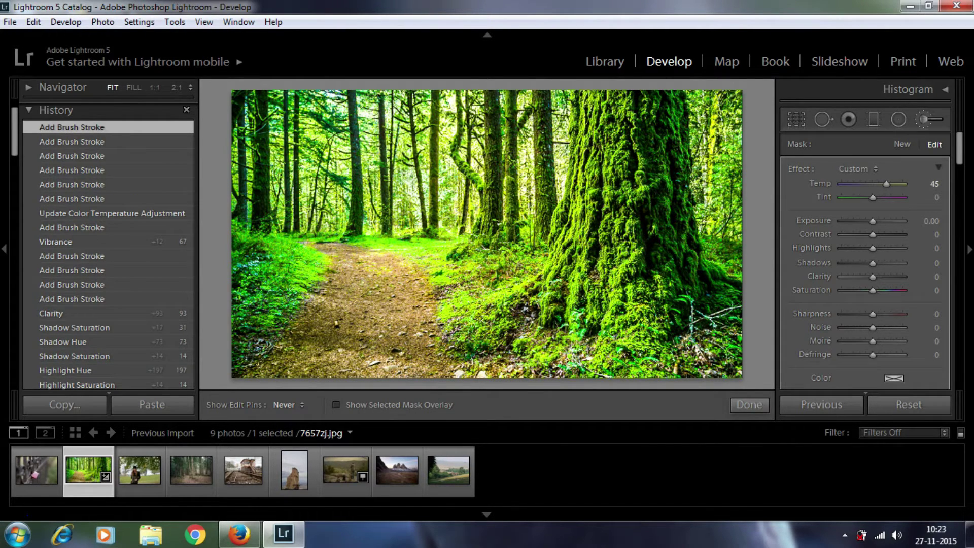
{"action": "left_click", "coordinate": [311, 247]}
- Add two brush dabs, then set the brush Clarity 100, Highlights -47 and Shadows -52
{"action": "left_click", "coordinate": [383, 299]}
{"action": "left_click", "coordinate": [357, 253]}
{"action": "left_click_drag", "start_coordinate": [874, 276], "coordinate": [954, 284]}
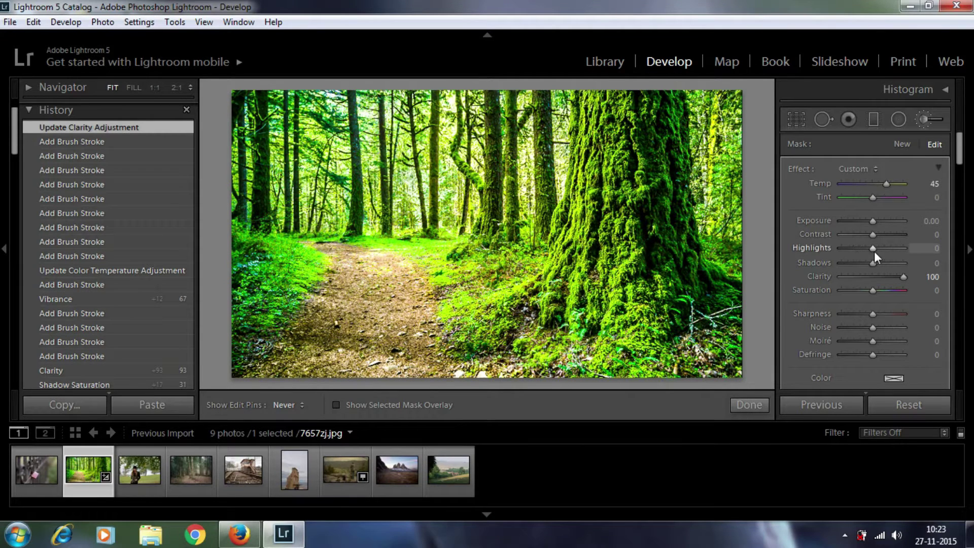
{"action": "mouse_move", "coordinate": [873, 248]}
{"action": "left_mouse_down"}
{"action": "mouse_move", "coordinate": [859, 252]}
{"action": "mouse_move", "coordinate": [893, 262]}
{"action": "left_mouse_up"}
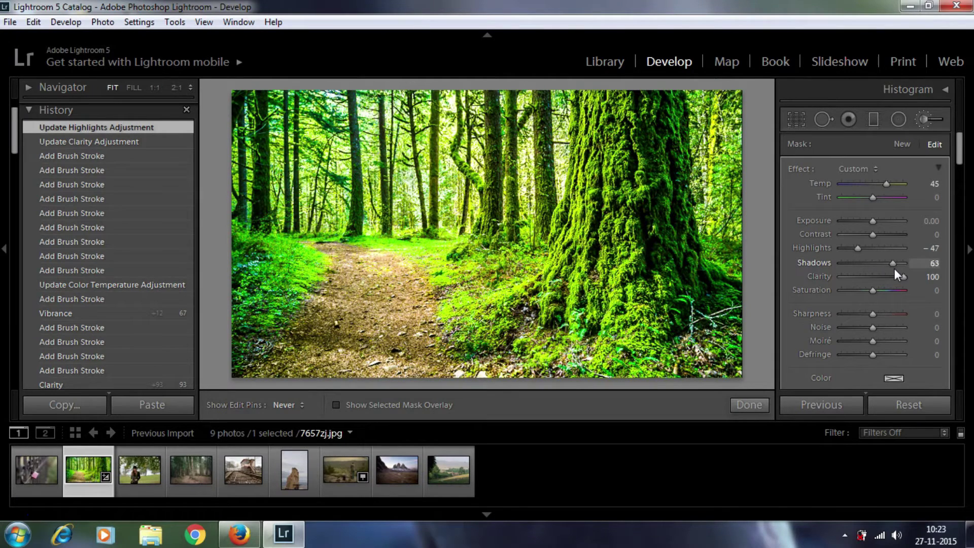
{"action": "left_click", "coordinate": [857, 263]}
- Set the brush Contrast 15, Noise 15, Temp 24, Tint +6 and Sharpness 22
{"action": "mouse_move", "coordinate": [873, 235]}
{"action": "left_mouse_down"}
{"action": "mouse_move", "coordinate": [898, 241]}
{"action": "mouse_move", "coordinate": [880, 242]}
{"action": "left_mouse_up"}
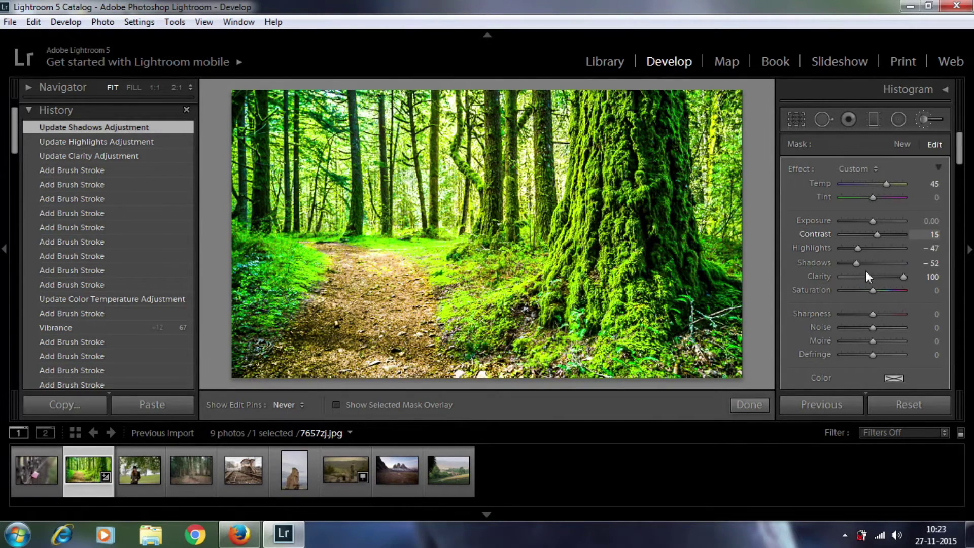
{"action": "left_click_drag", "start_coordinate": [871, 330], "coordinate": [876, 331]}
{"action": "mouse_move", "coordinate": [888, 182]}
{"action": "left_mouse_down"}
{"action": "mouse_move", "coordinate": [859, 200]}
{"action": "mouse_move", "coordinate": [891, 207]}
{"action": "mouse_move", "coordinate": [875, 197]}
{"action": "mouse_move", "coordinate": [887, 183]}
{"action": "left_mouse_up"}
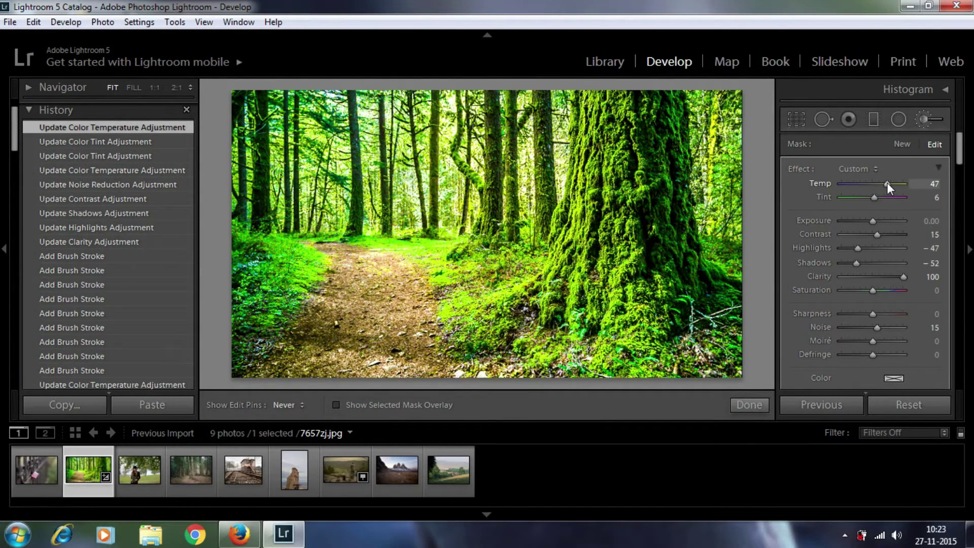
{"action": "left_click_drag", "start_coordinate": [887, 183], "coordinate": [881, 186]}
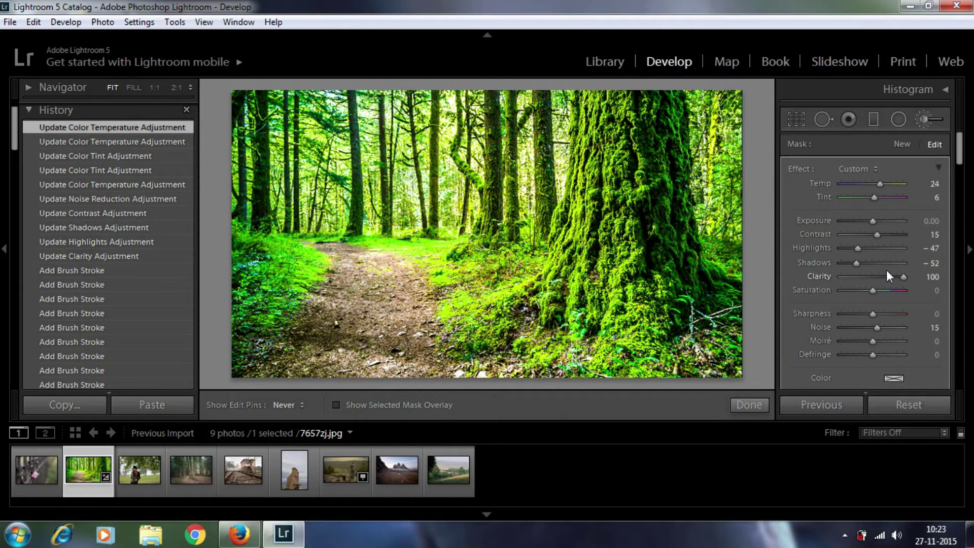
{"action": "left_click_drag", "start_coordinate": [872, 316], "coordinate": [880, 327]}
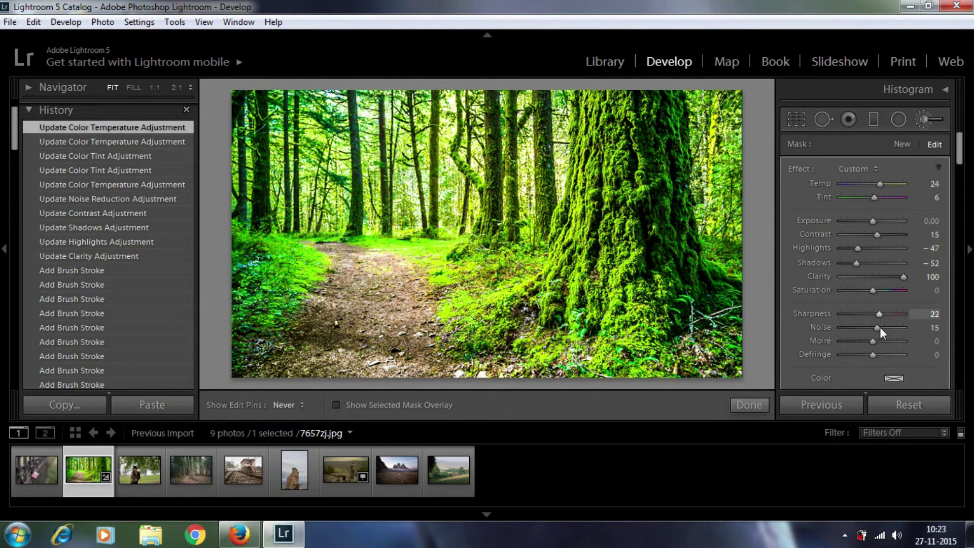
- Finish the brush, compare earlier History states, return to the latest edit and toggle the right panel
{"action": "left_click", "coordinate": [746, 405]}
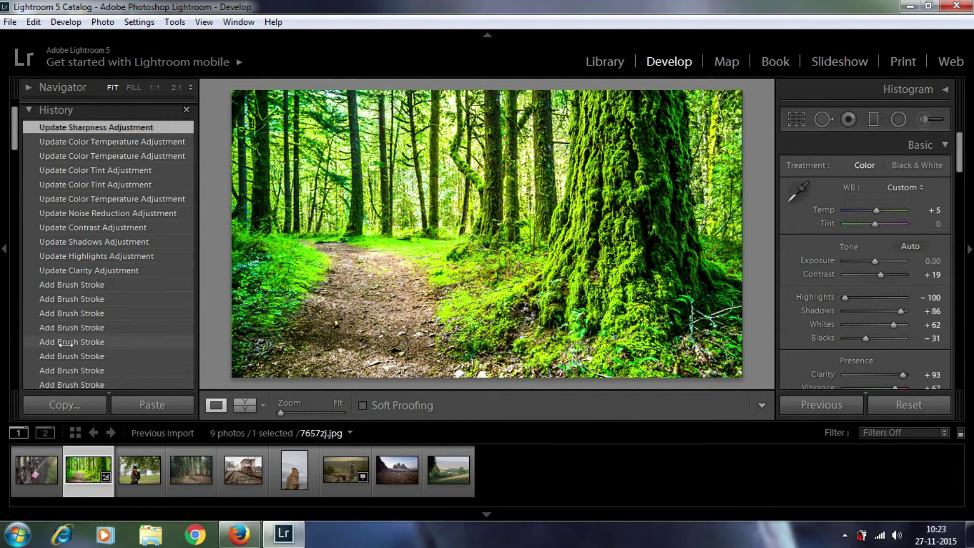
{"action": "left_click", "coordinate": [63, 328]}
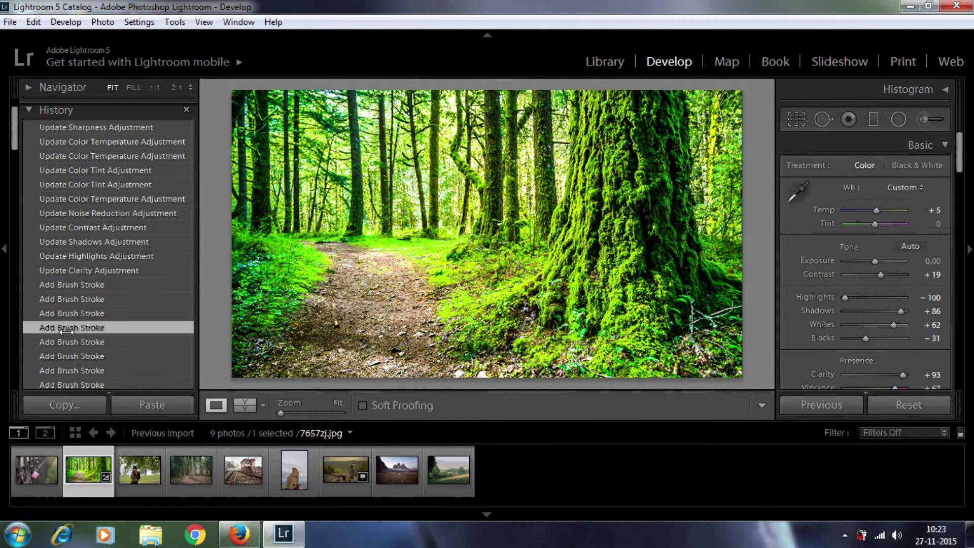
{"action": "left_click", "coordinate": [76, 127]}
{"action": "left_click", "coordinate": [66, 384]}
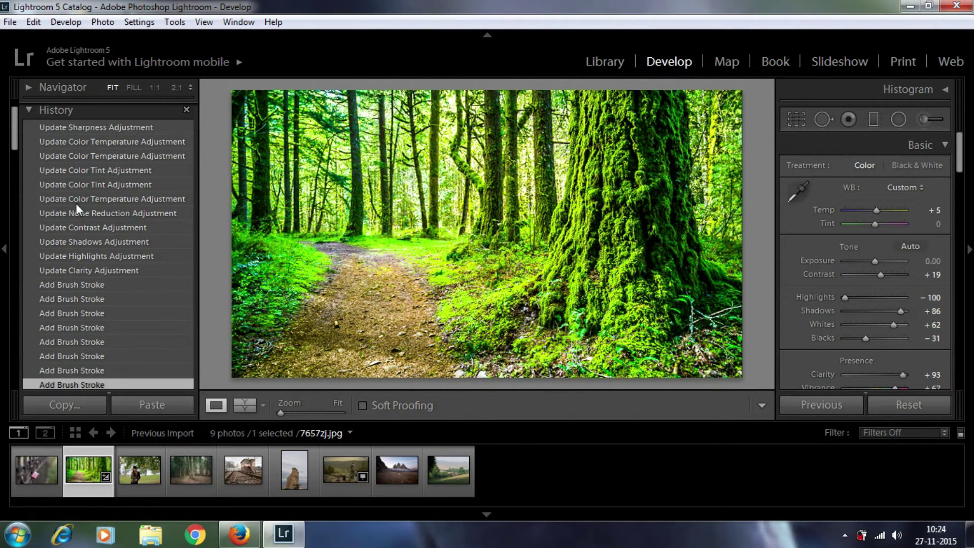
{"action": "left_click", "coordinate": [77, 126]}
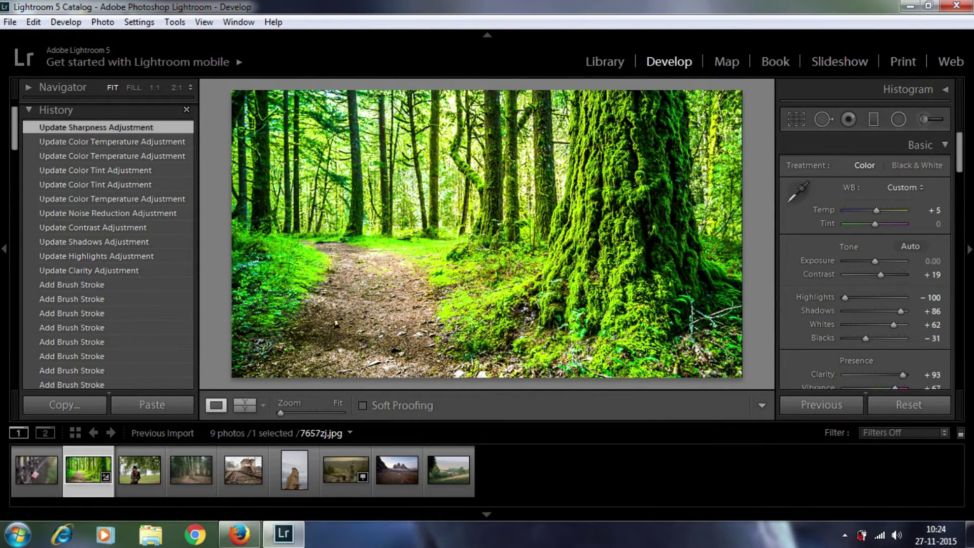
{"action": "left_click", "coordinate": [969, 169]}
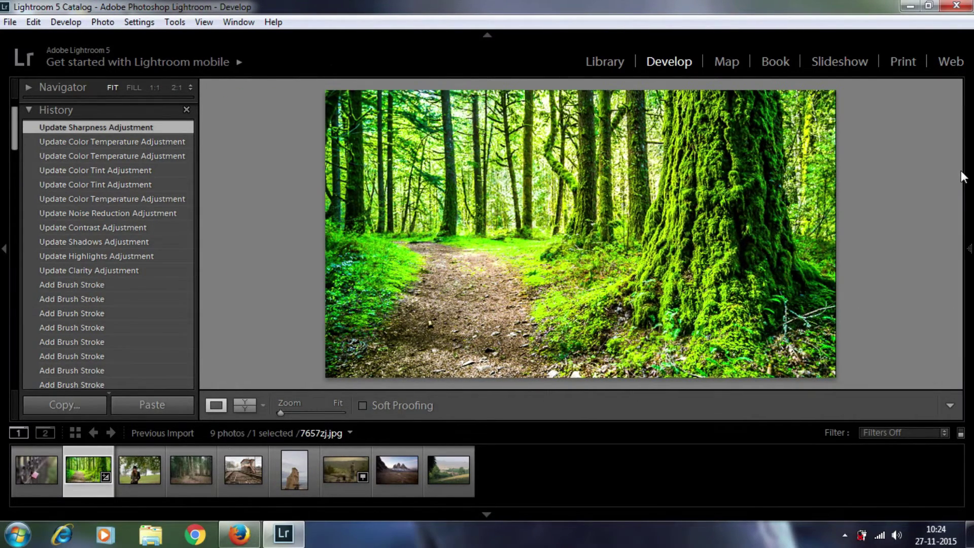
{"action": "left_click", "coordinate": [969, 248]}
- Lower Whites to +48, set Exposure +0.12 and Contrast +36, and show Before/After view
{"action": "left_click_drag", "start_coordinate": [893, 324], "coordinate": [890, 330]}
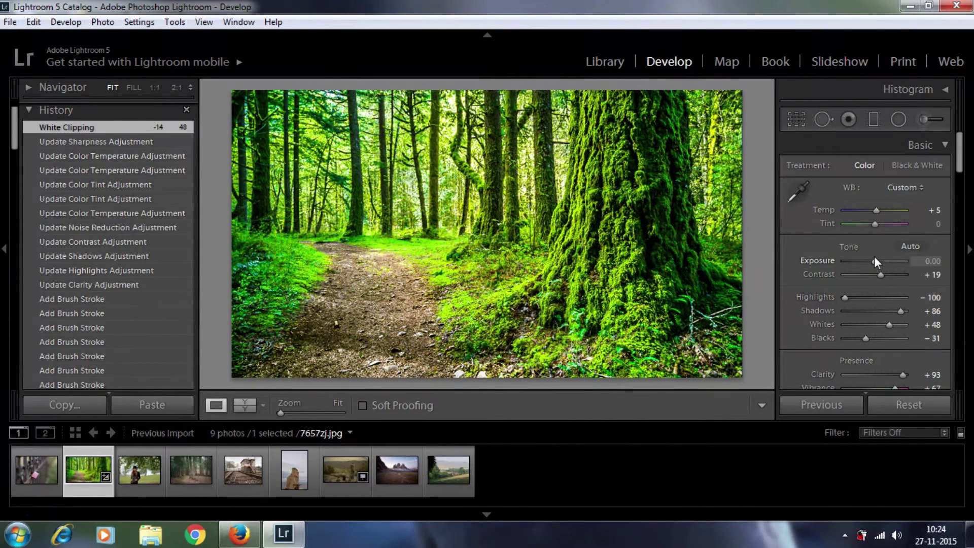
{"action": "left_click_drag", "start_coordinate": [874, 260], "coordinate": [875, 261]}
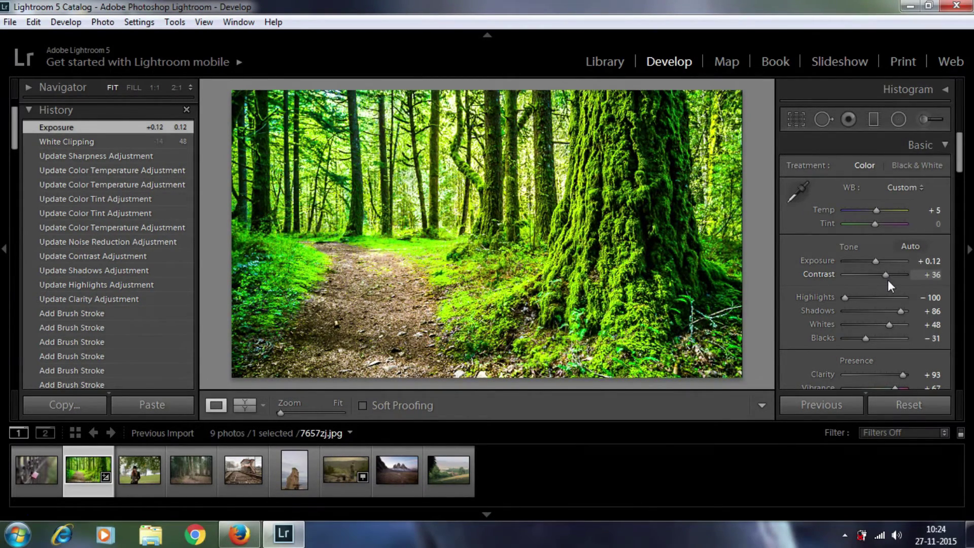
{"action": "left_click", "coordinate": [239, 406]}
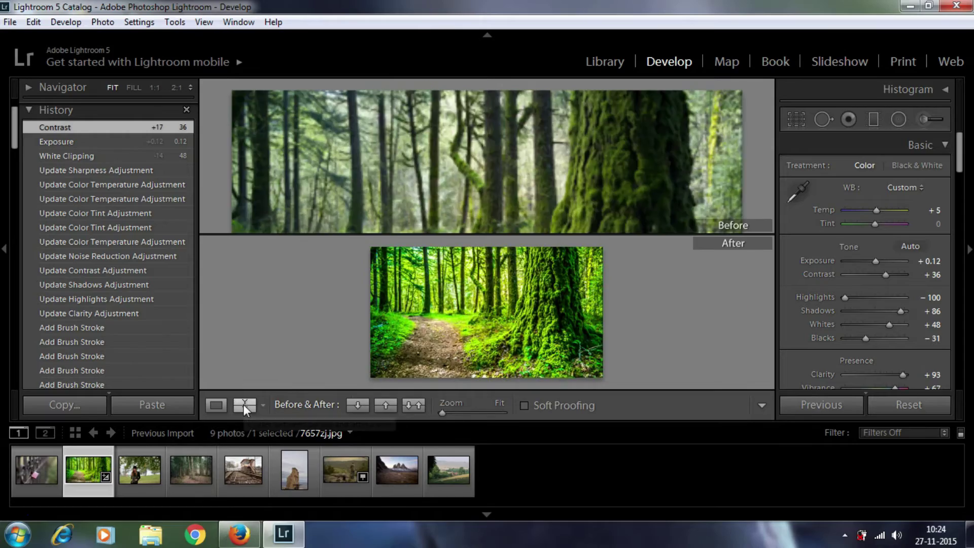
- Show Before/After side by side at 1:1 zoom, panned onto the mossy trunk
{"action": "left_click", "coordinate": [244, 406]}
{"action": "left_click", "coordinate": [245, 404]}
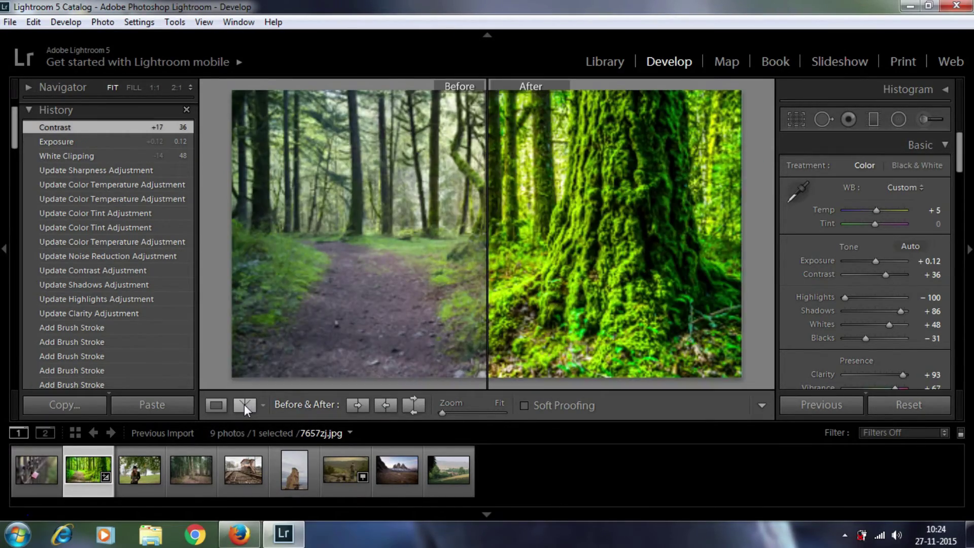
{"action": "left_click", "coordinate": [664, 227]}
{"action": "left_click", "coordinate": [455, 262]}
{"action": "left_click", "coordinate": [455, 262]}
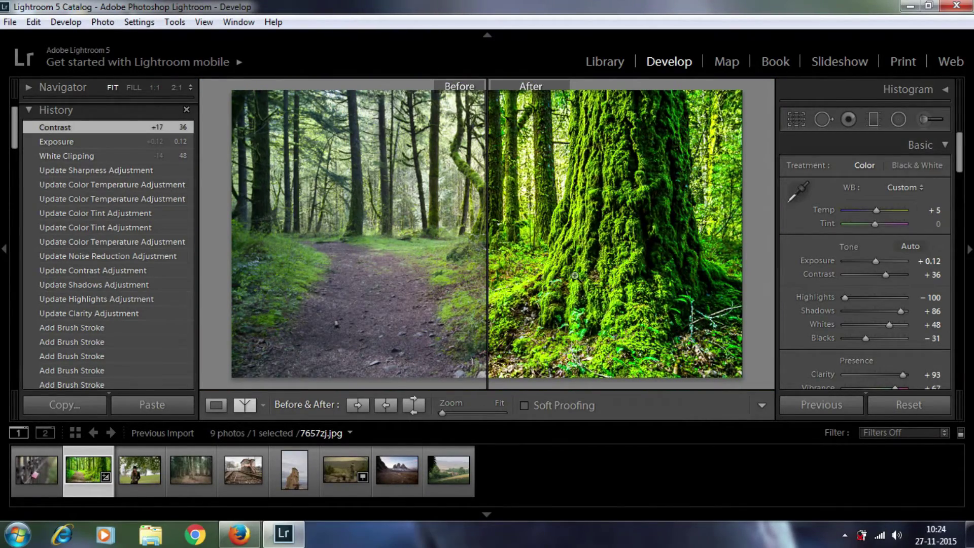
{"action": "left_click", "coordinate": [589, 258]}
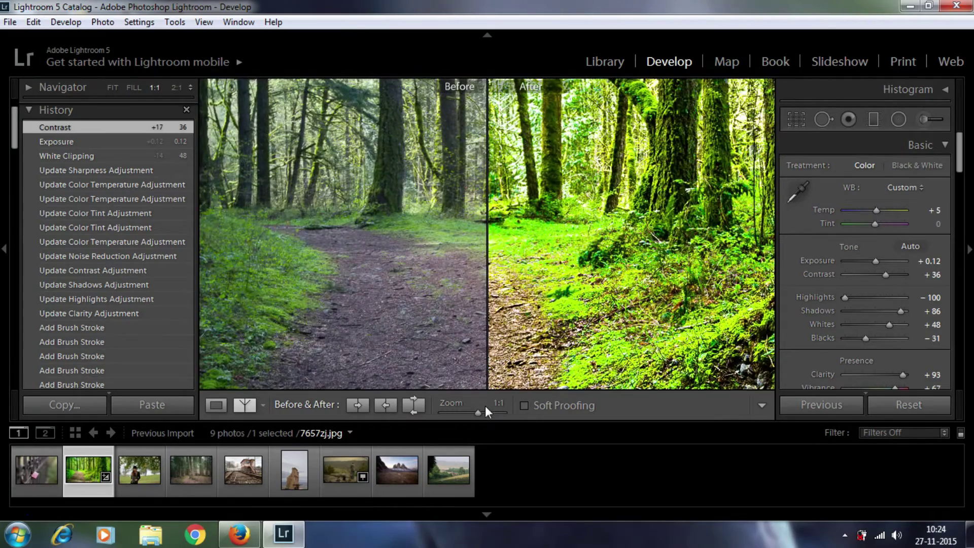
{"action": "mouse_move", "coordinate": [521, 294]}
{"action": "left_mouse_down"}
{"action": "mouse_move", "coordinate": [452, 300]}
{"action": "mouse_move", "coordinate": [557, 344]}
{"action": "left_mouse_up"}
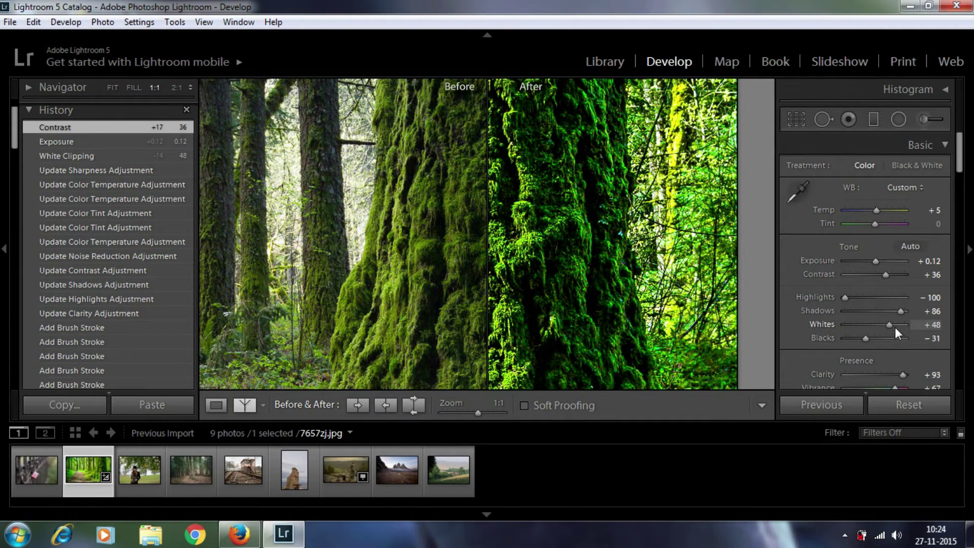
- Set Whites to 50 and Blacks to -5
{"action": "left_click", "coordinate": [927, 325]}
{"action": "type", "text": "50"}
{"action": "key", "text": "Return"}
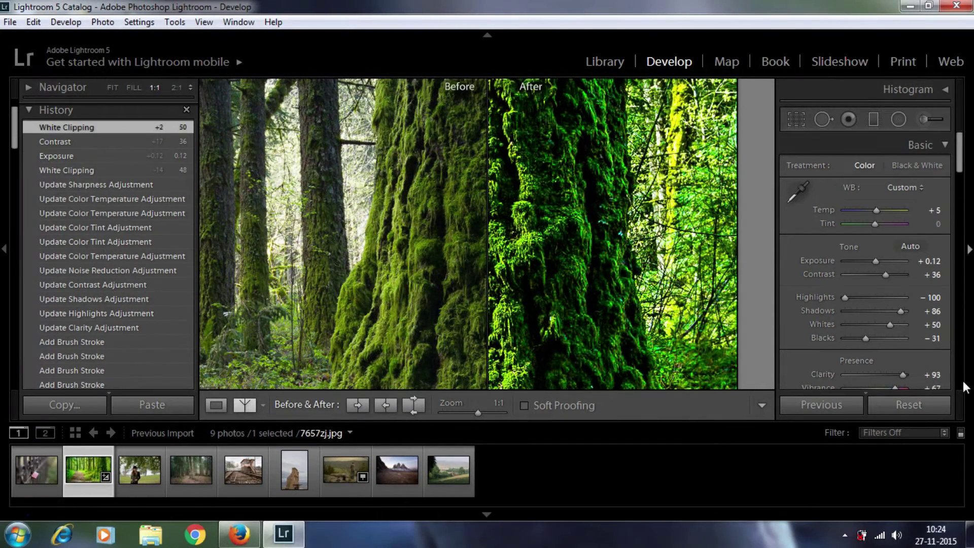
{"action": "left_click_drag", "start_coordinate": [862, 340], "coordinate": [875, 341]}
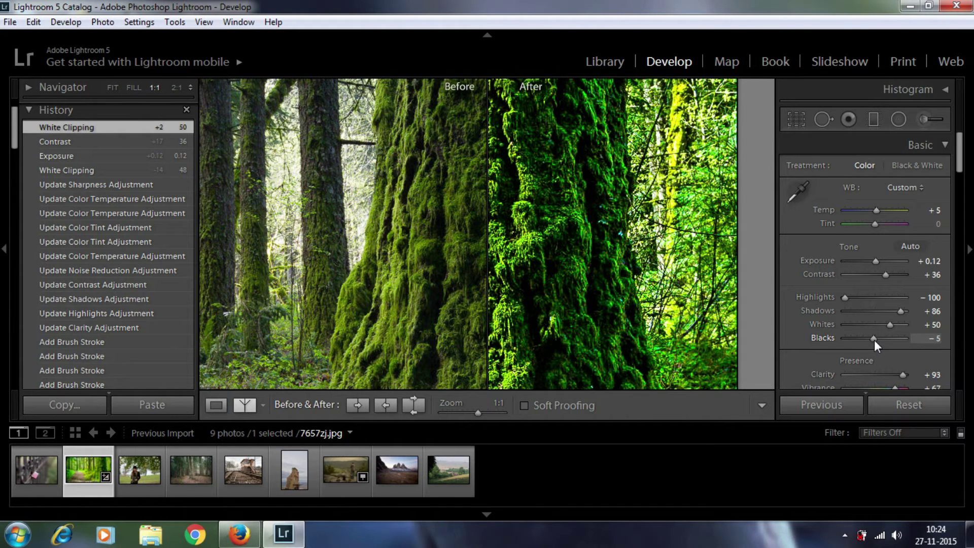
- Add three Tone Curve points and raise the upper point to brighten highlights
{"action": "mouse_move", "coordinate": [960, 154]}
{"action": "left_mouse_down"}
{"action": "mouse_move", "coordinate": [957, 185]}
{"action": "mouse_move", "coordinate": [918, 211]}
{"action": "left_mouse_up"}
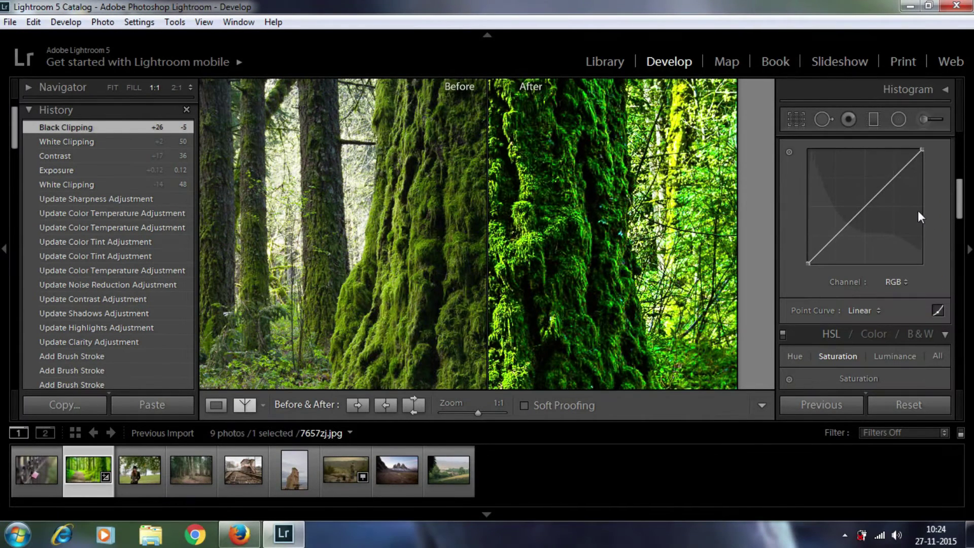
{"action": "left_click", "coordinate": [838, 235]}
{"action": "left_click", "coordinate": [870, 201]}
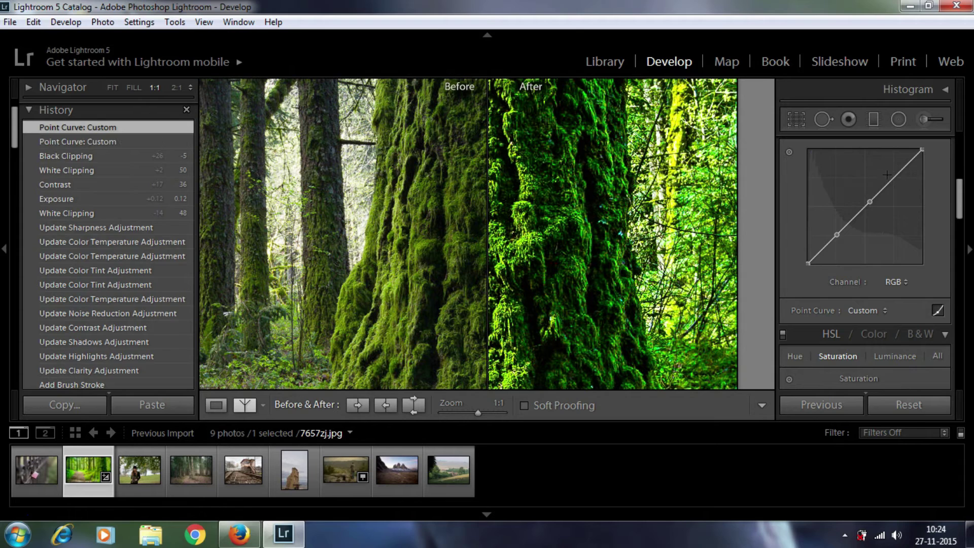
{"action": "left_click", "coordinate": [903, 173]}
{"action": "left_click_drag", "start_coordinate": [901, 171], "coordinate": [895, 168]}
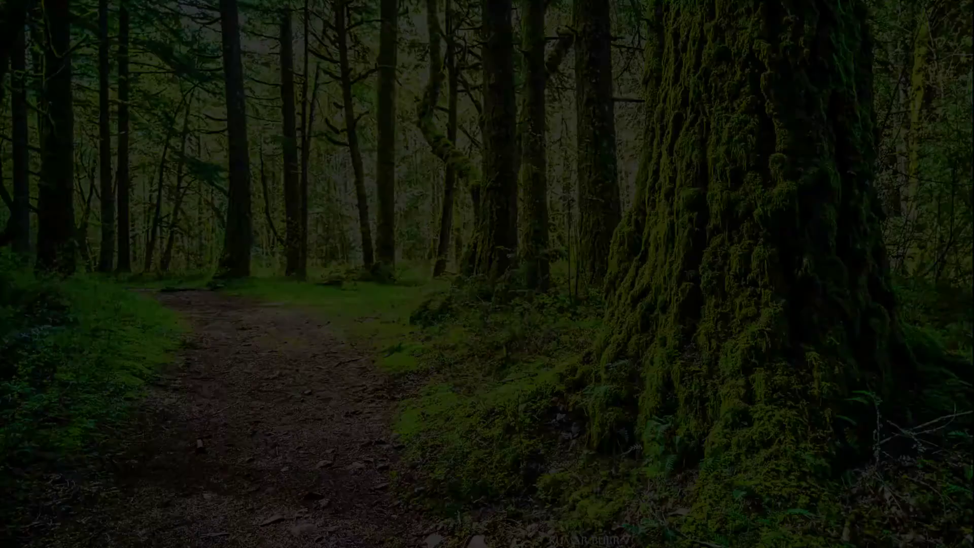